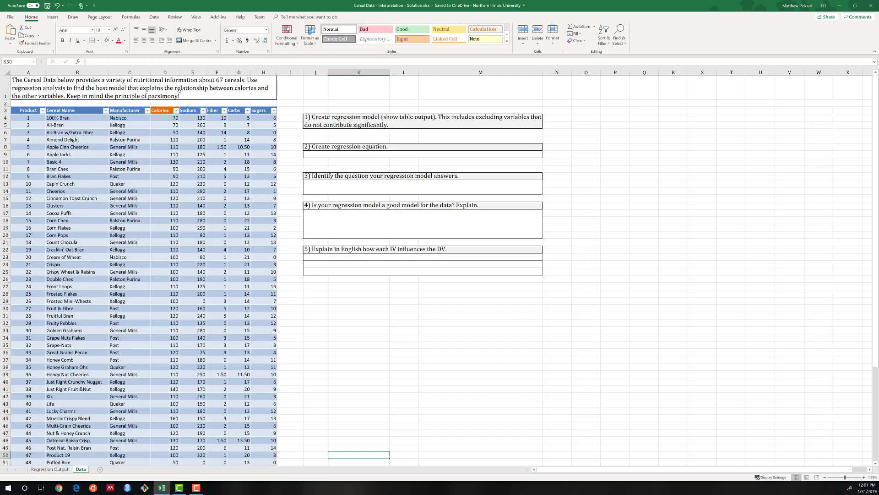
Read the cereal assignment prompt, and examine the model's Significance F on the Regression Output sheet
click(72, 96)
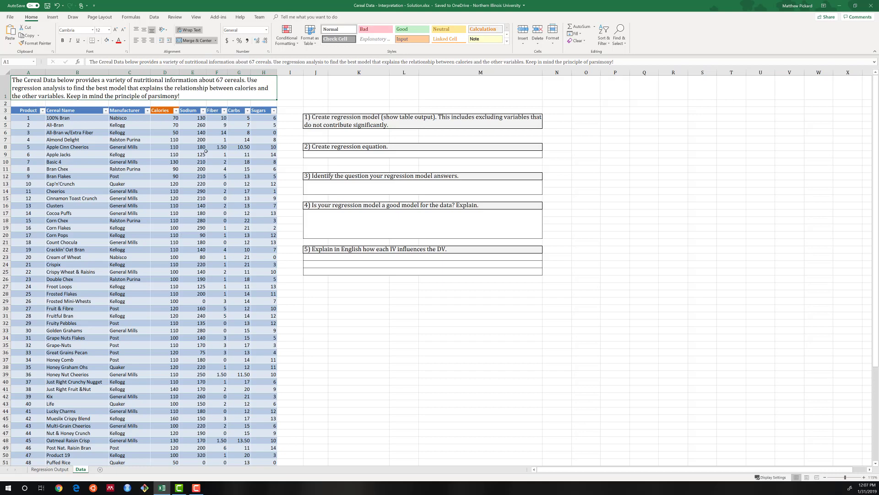
click(61, 470)
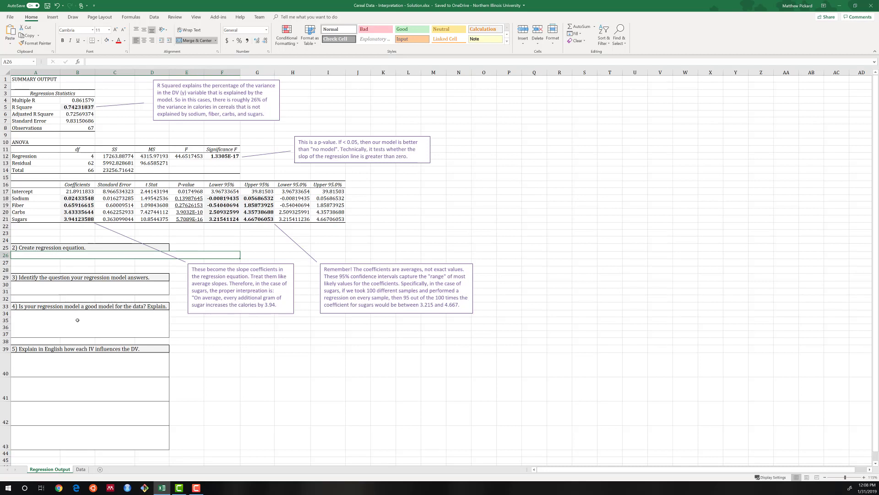
click(225, 157)
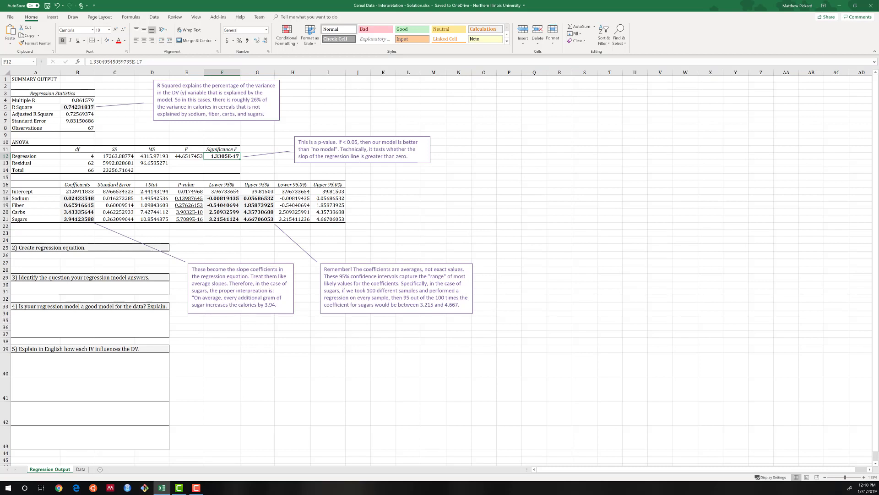
Begin the regression equation under question 2 with "calories = 0.024(sodium) + 0.659(fiber)"
click(38, 256)
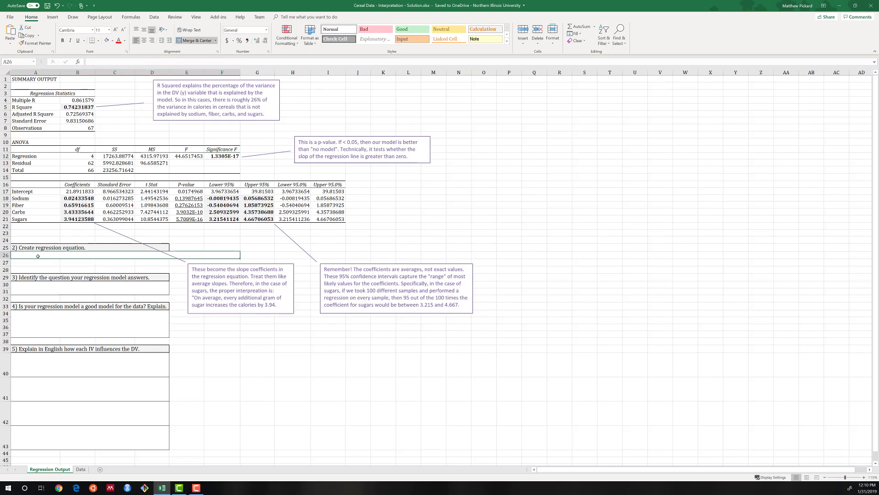
text(cal)
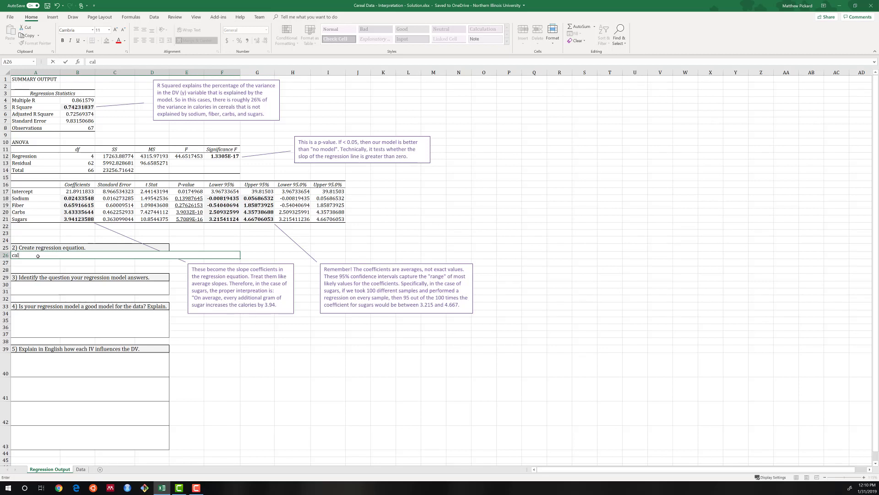
text(ories = 0)
text(.024(sodium) + 0.659)
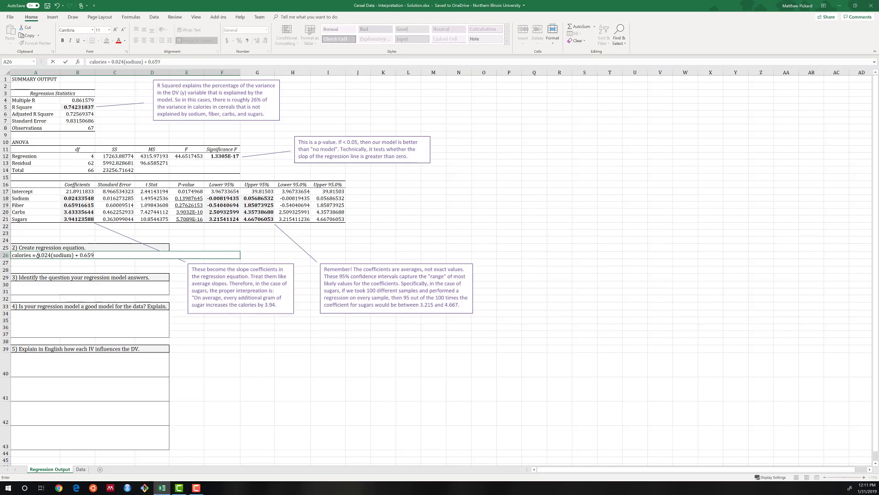
text((fiber) + 3.433(carbs) + 3.9)
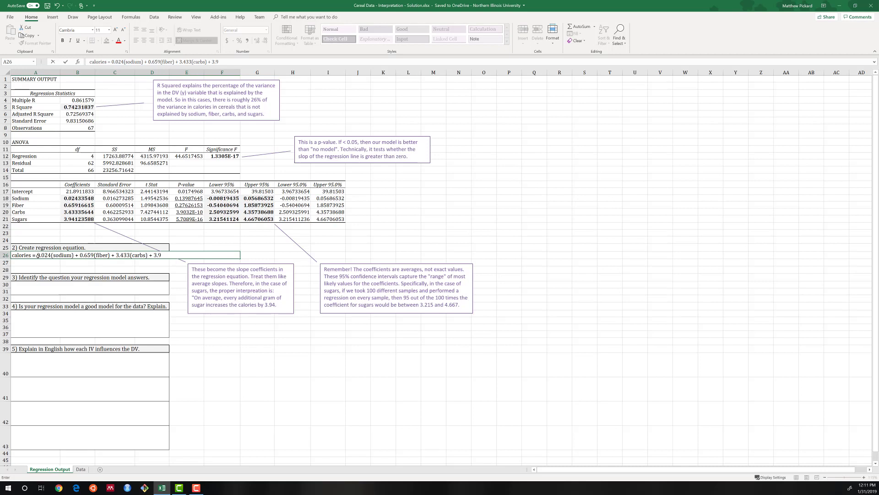
text(41(sugars))
Complete the regression equation by appending "+ 3.433(carbs) + 3.941(sugars)" and commit the entry
click(45, 266)
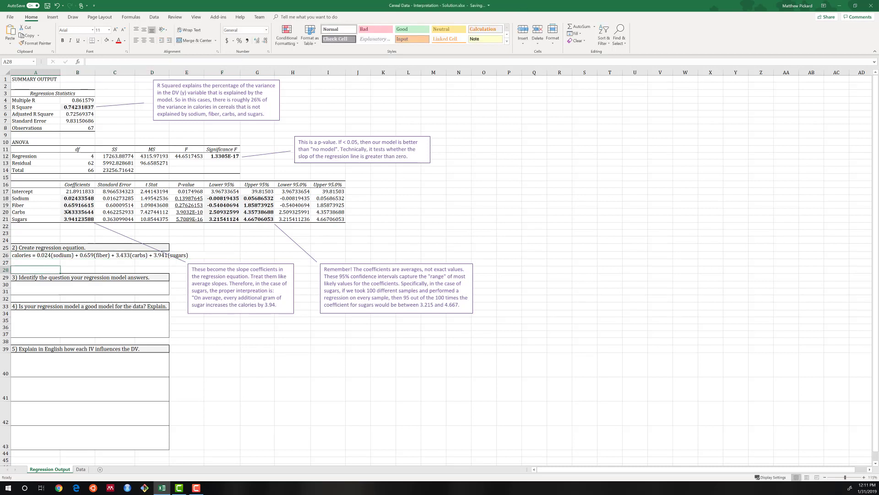
Examine the independent variables' coefficients, the fiber and sodium p-values, the carbs 95% confidence bounds, and the model's R Square
click(71, 220)
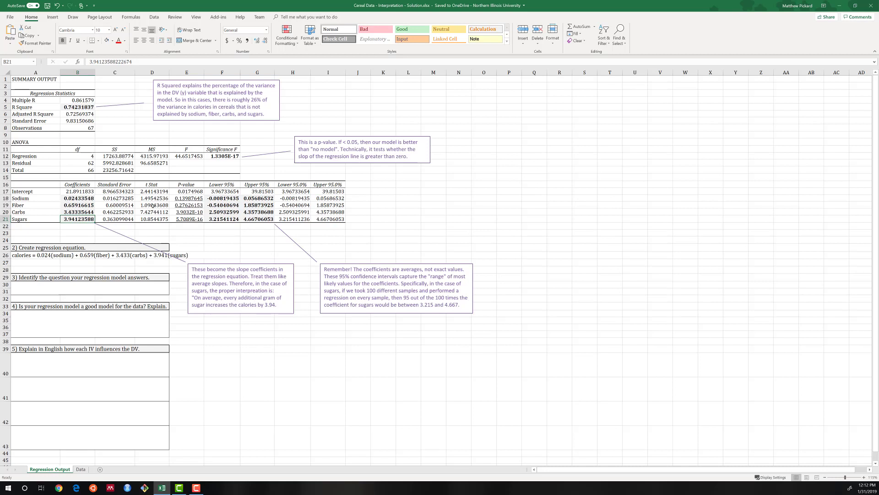
click(80, 206)
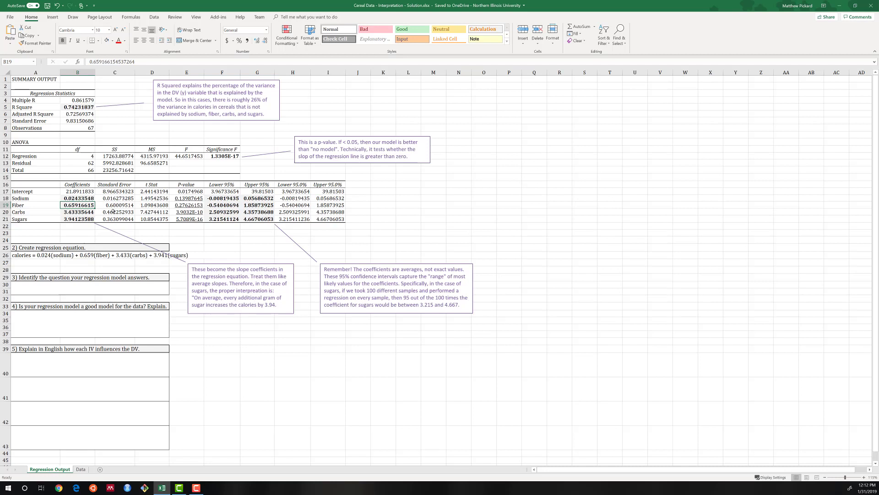
click(187, 206)
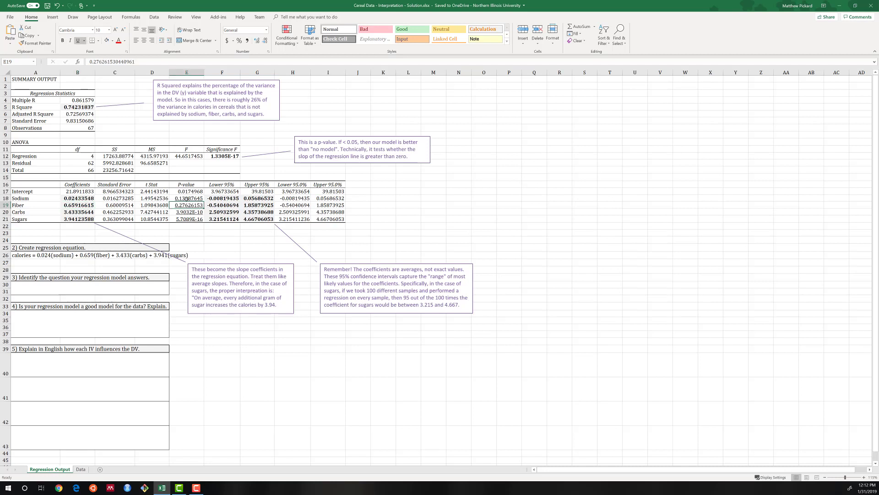
click(186, 198)
drag(223, 212, 256, 212)
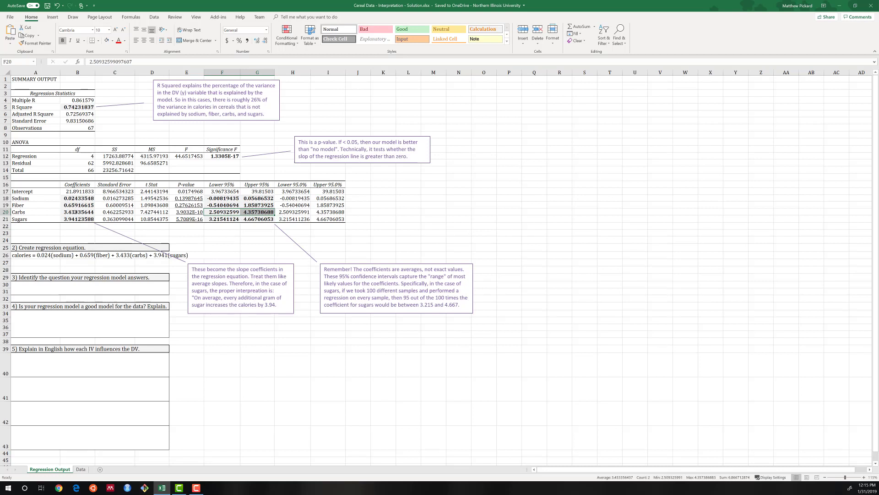
click(73, 213)
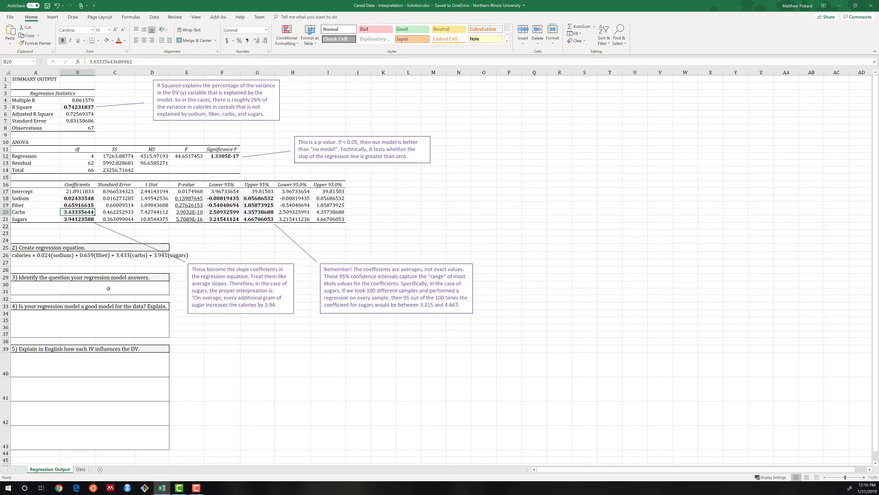
click(39, 287)
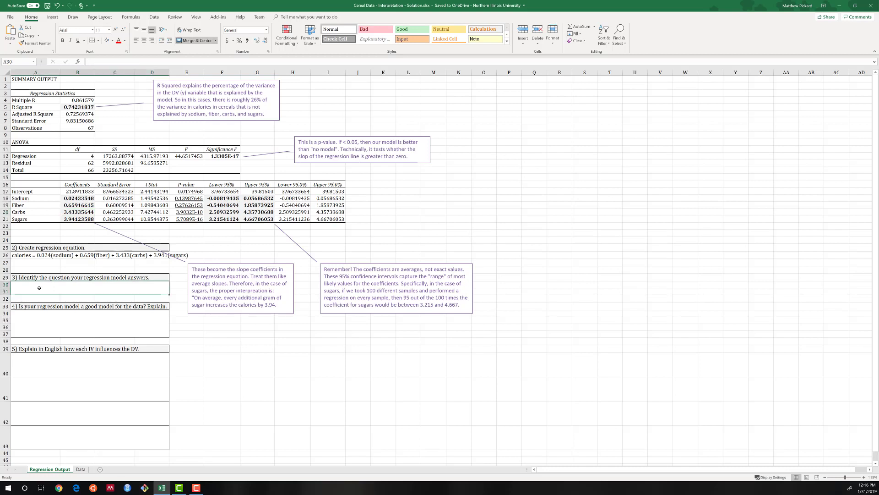
click(51, 324)
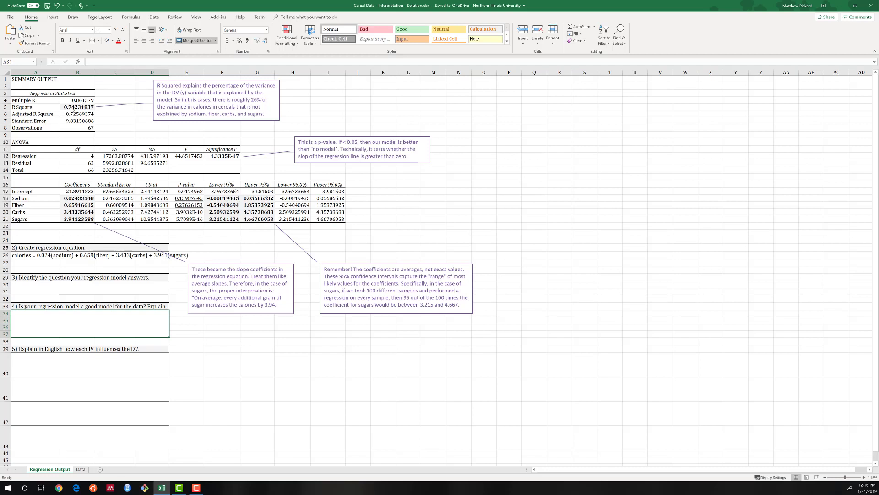
click(73, 108)
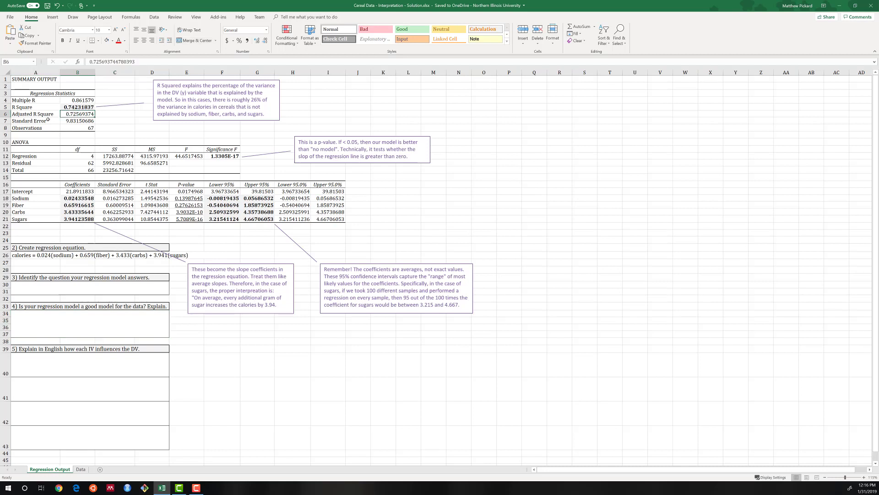
Begin the answer to question 4 with "Yes, the r-squared indicates that"
click(25, 323)
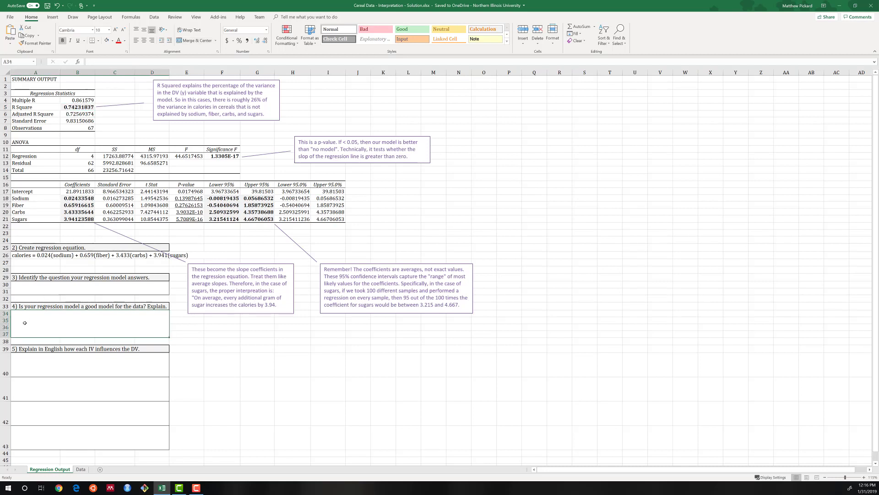
text(Yes)
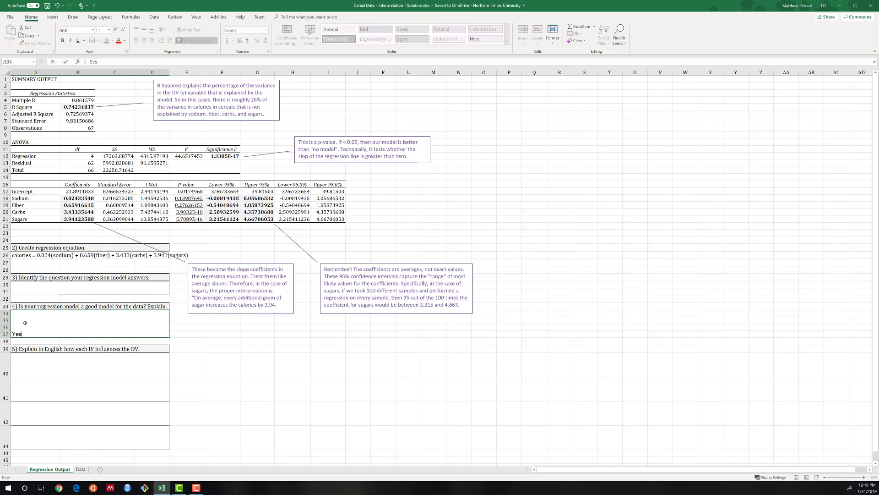
text(, the r-squared is)
key(BackSpace)
key(BackSpace)
key(BackSpace)
text(s)
key(BackSpace)
text(indicates that )
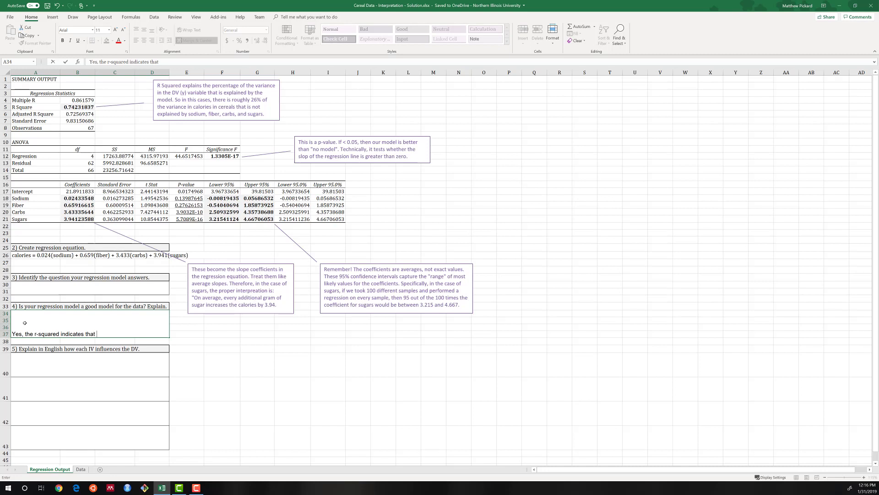
text(sodium,)
text( fiber,)
text( ca)
Continue the question 4 answer with "sodium, fiber, carbs, and sugars explained"
key(BackSpace)
text(carbs, and)
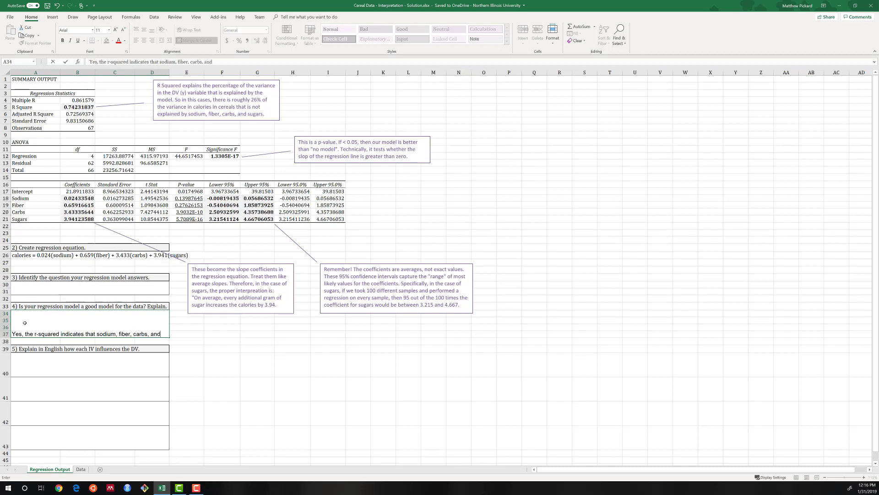
text( sugars explained)
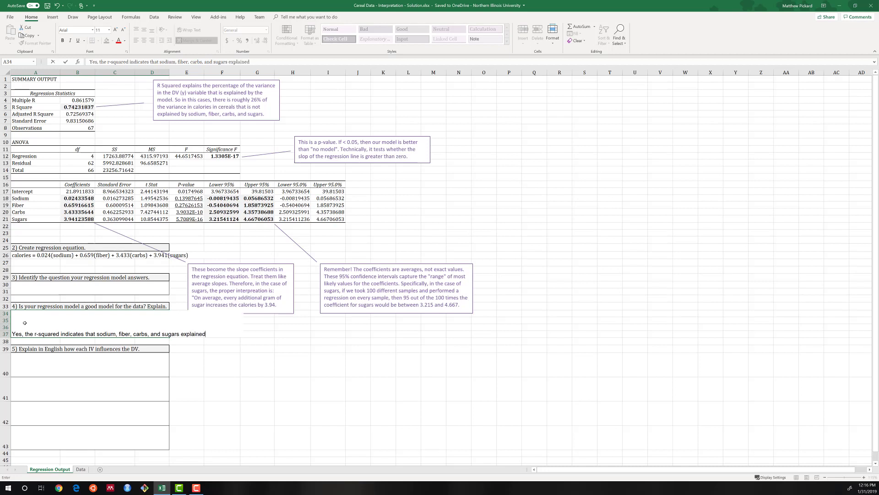
text( approxmi)
Finish the question 4 answer with "approximately 74% of the variance in calories among cereals."
key(BackSpace)
key(BackSpace)
text(imately)
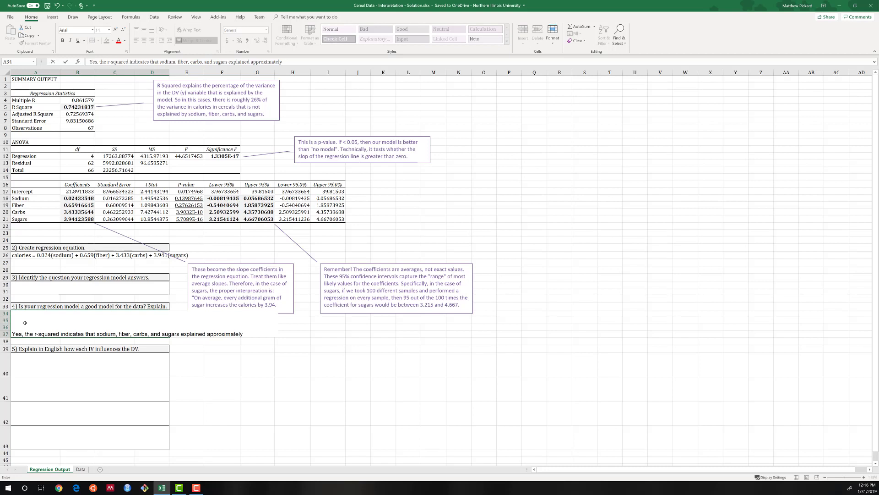
text( 74% of the variance in calor)
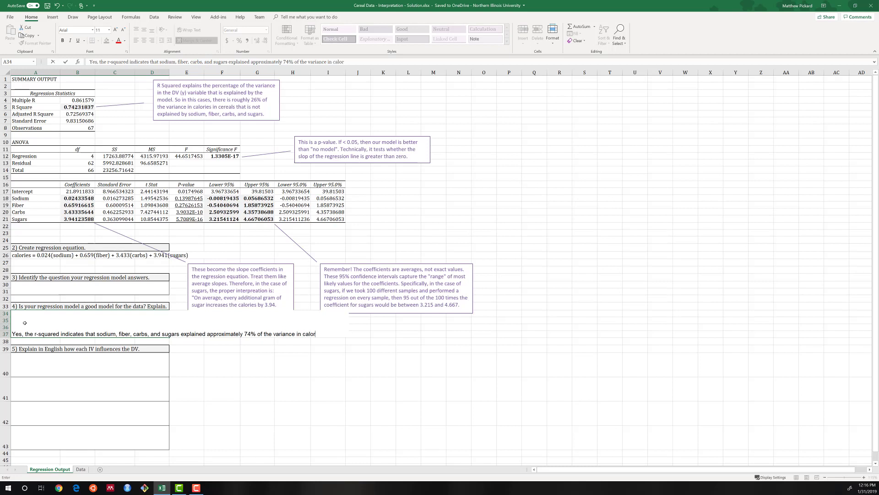
text(ies among cereals.)
key(Return)
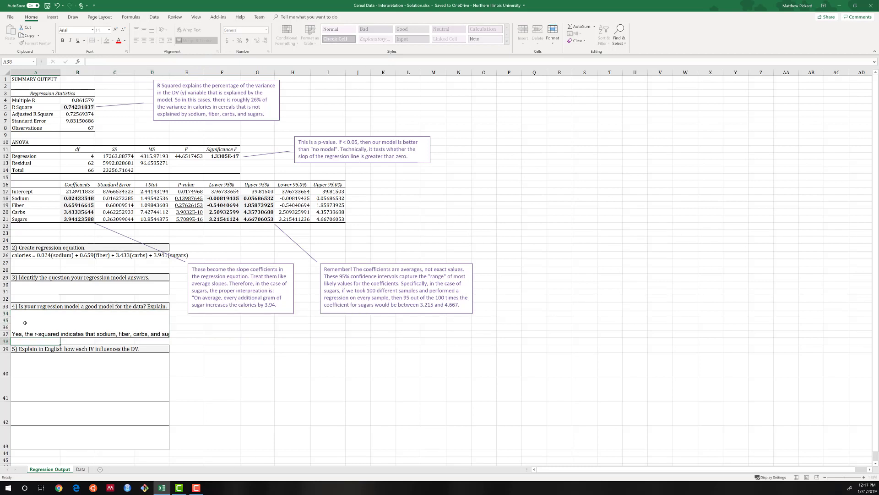
Wrap the text of the question 4 answer within its merged cell
click(189, 30)
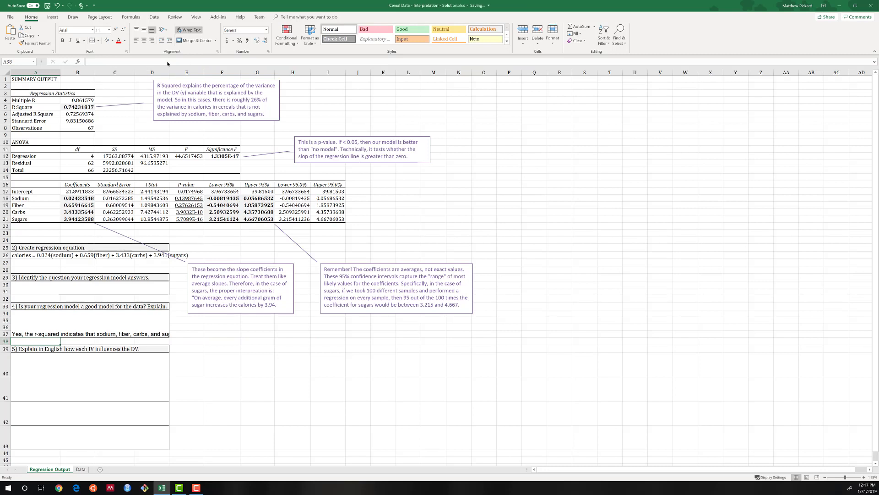
key(Up)
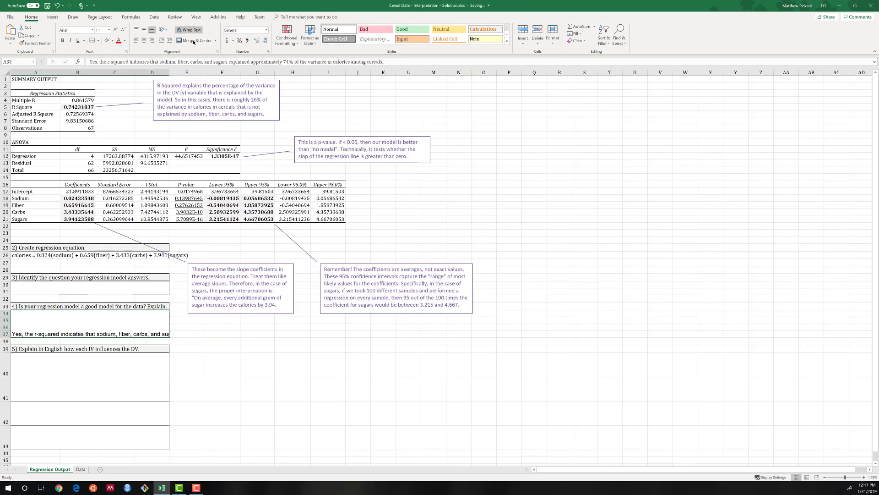
click(189, 30)
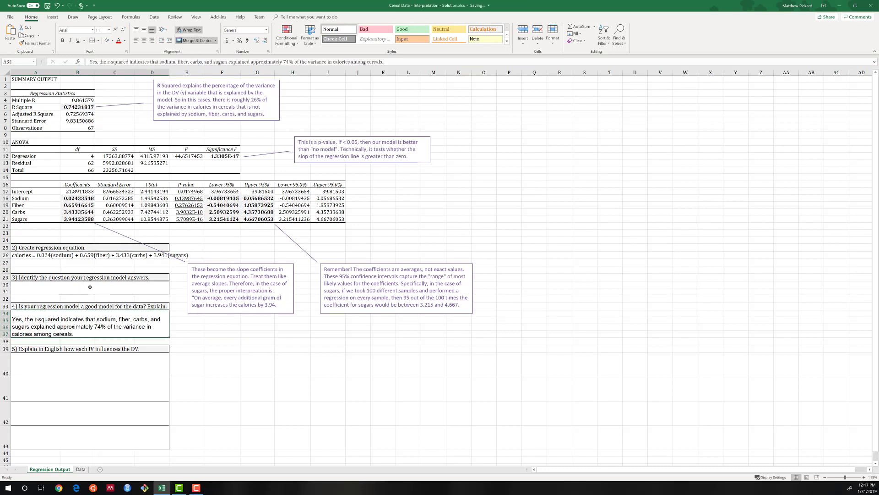
Begin the first question 5 answer in A40 with "On average, an additional gram of sodium will increase the calories"
click(42, 363)
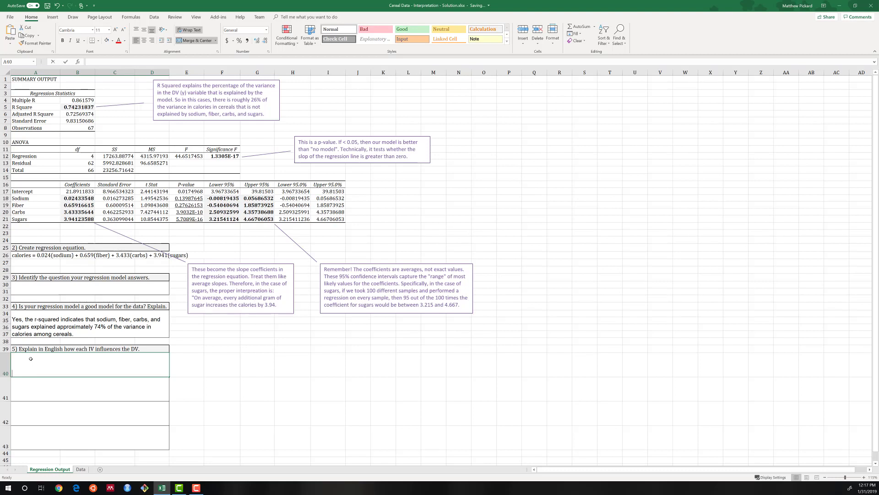
text(On ave)
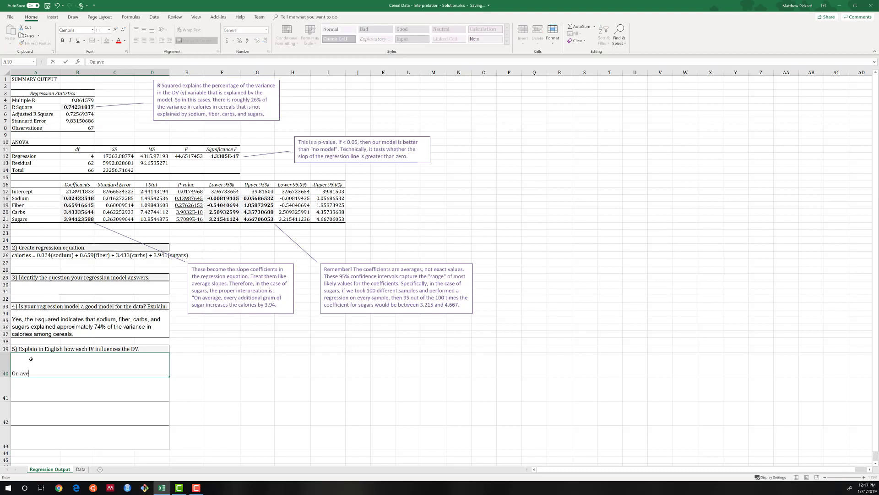
text(rage, an additional gram of so)
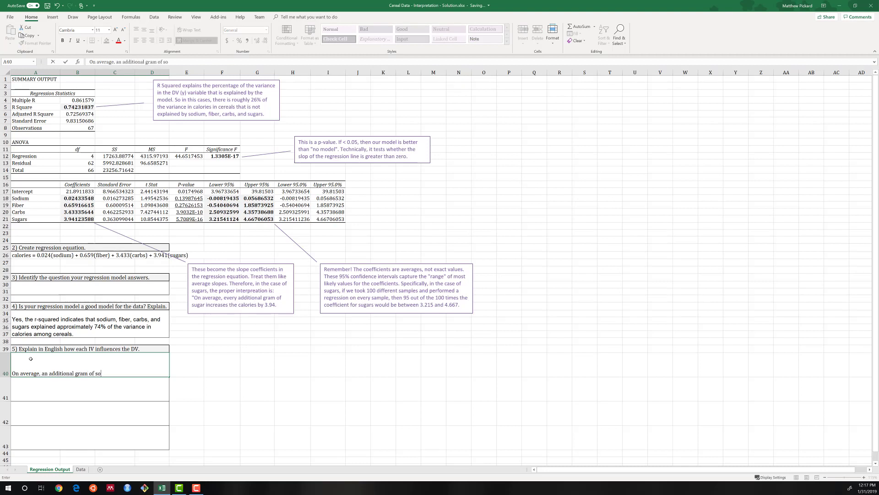
text(dium will increase t)
text(lories in a)
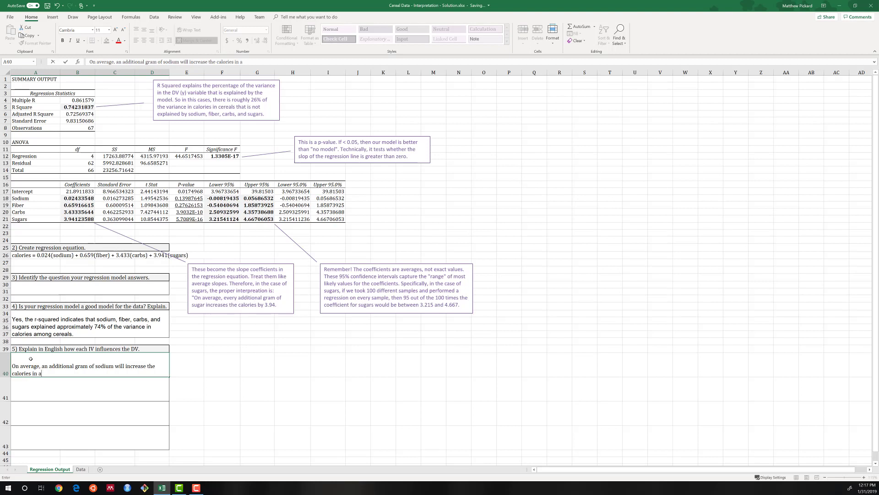
text( cereal by 0.024)
Finish the sodium explanation with "in a cereal by 0.024 (-0.008 to 0.057)."
text((-0.008 to 0)
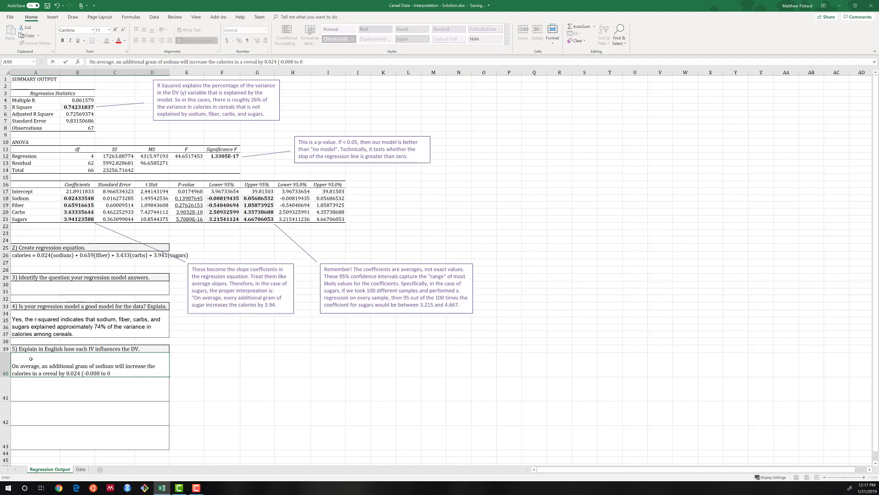
text(.0)
text(57)
text(.)
key(Return)
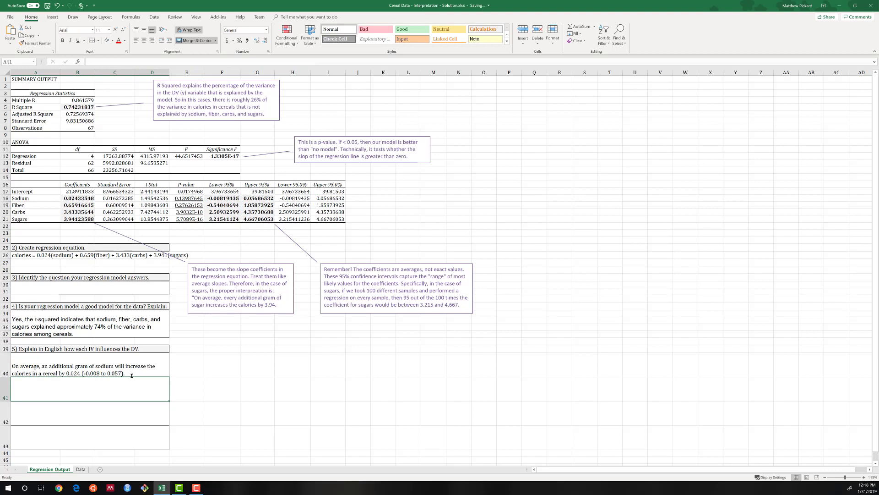
Begin the second question 5 answer in A41 with "On average, an additional gram of fiber will increase the calories"
text(On average)
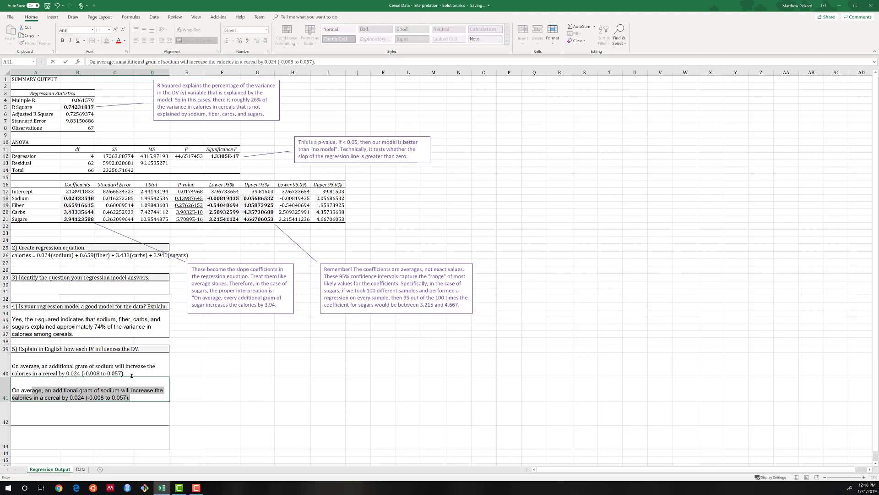
text(, an additional grame)
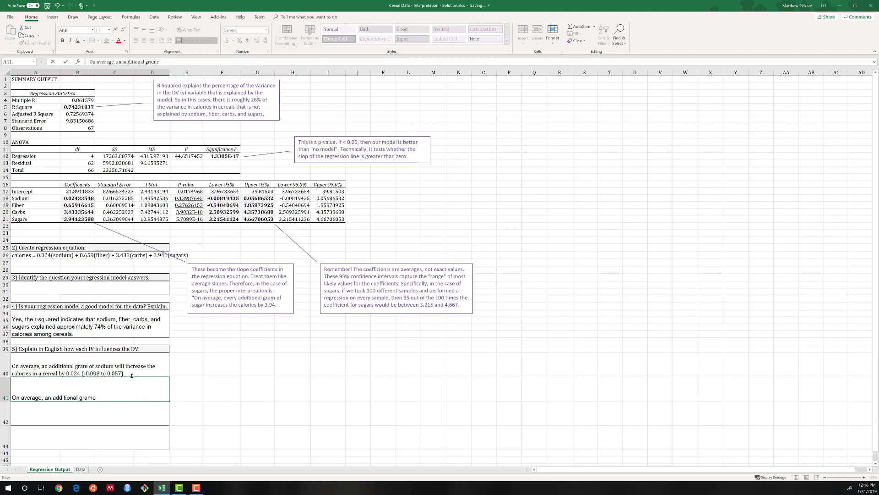
key(BackSpace)
text(o ff)
text(f fiber)
text( will increase)
text( the ca)
text(lories o)
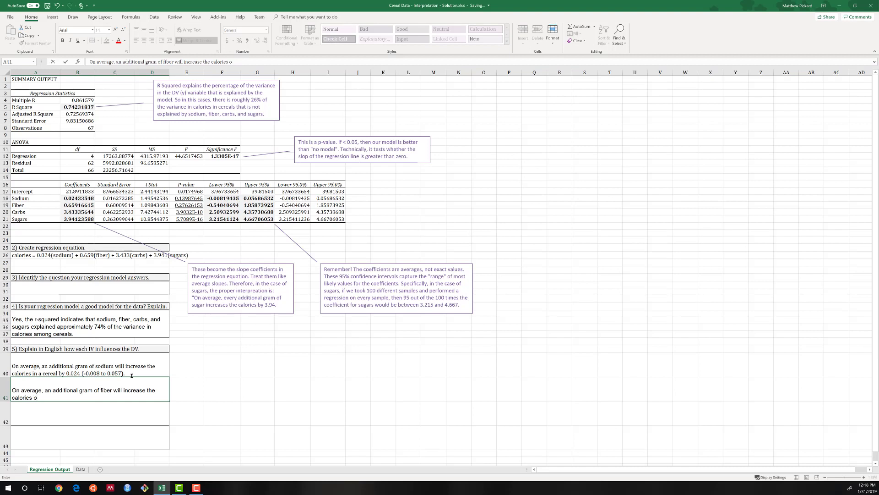
key(BackSpace)
text(in a cereal by 0.6)
Finish the fiber explanation with "in a cereal by 0.659 (-0.54 to 1.859)"
text(59 (-0.4)
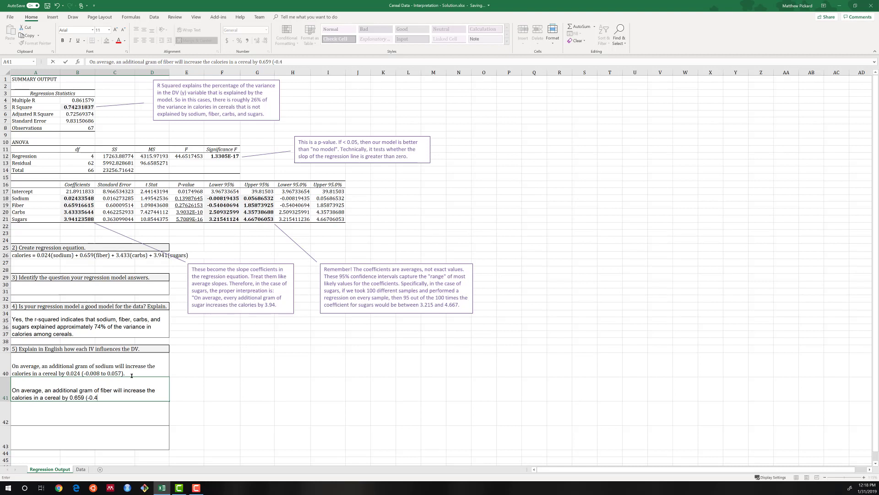
text(54 to 1.8)
text(59)
key(Return)
Copy the sodium explanation's cell formatting onto the fiber explanation with Format Painter
click(84, 368)
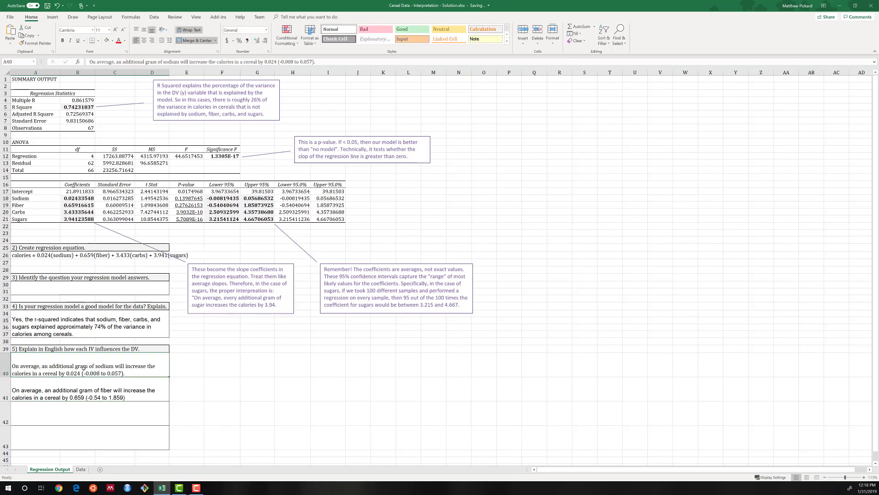
click(41, 44)
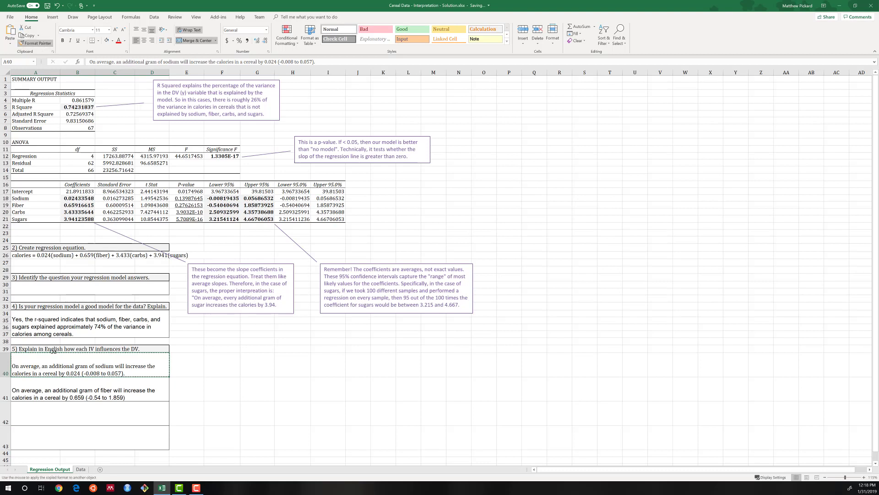
click(69, 393)
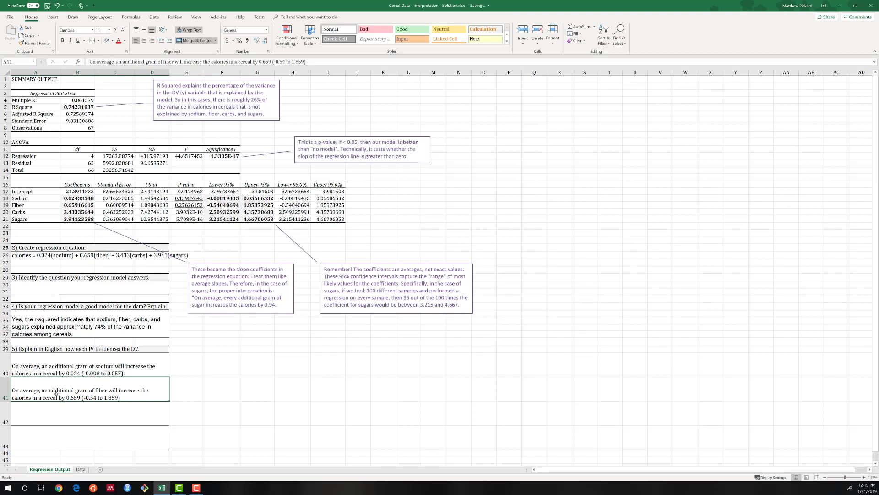